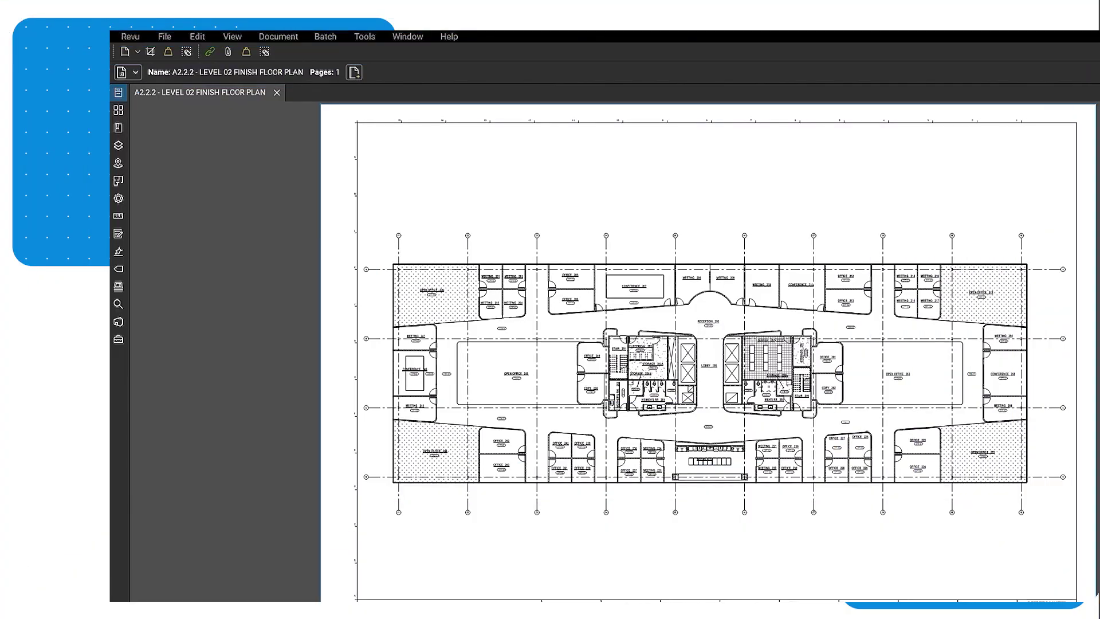
Show the Studio Sessions list next to the Level 02 floor plan.
{"action": "left_click", "coordinate": [118, 322]}
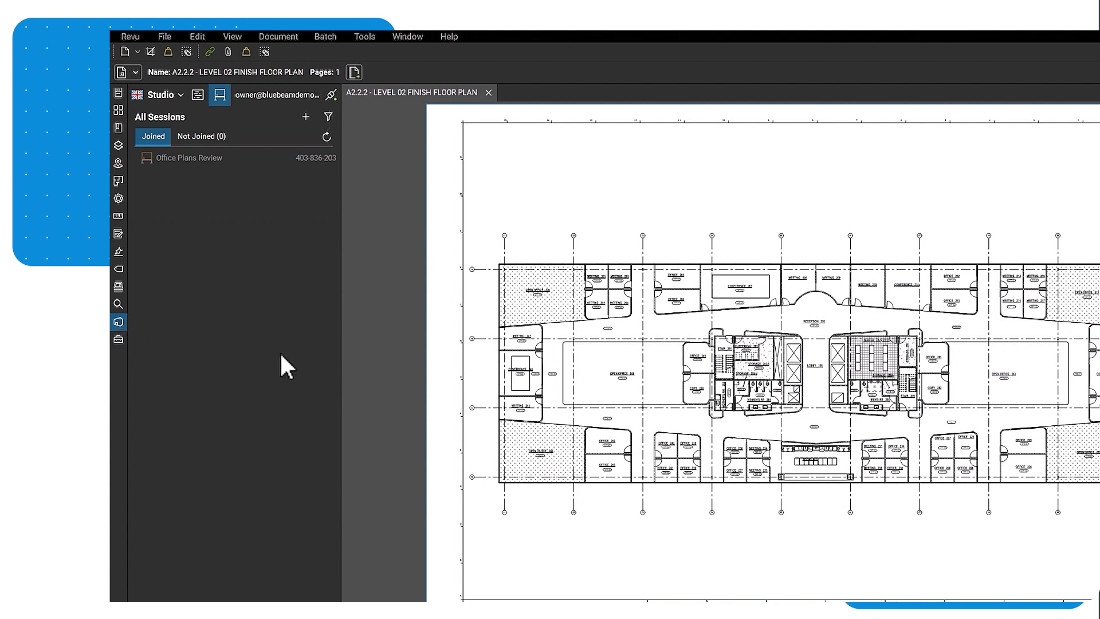
Create a new Studio session named 'Office Plans Review' with Add Documents allowed for attendees.
{"action": "left_click", "coordinate": [305, 117]}
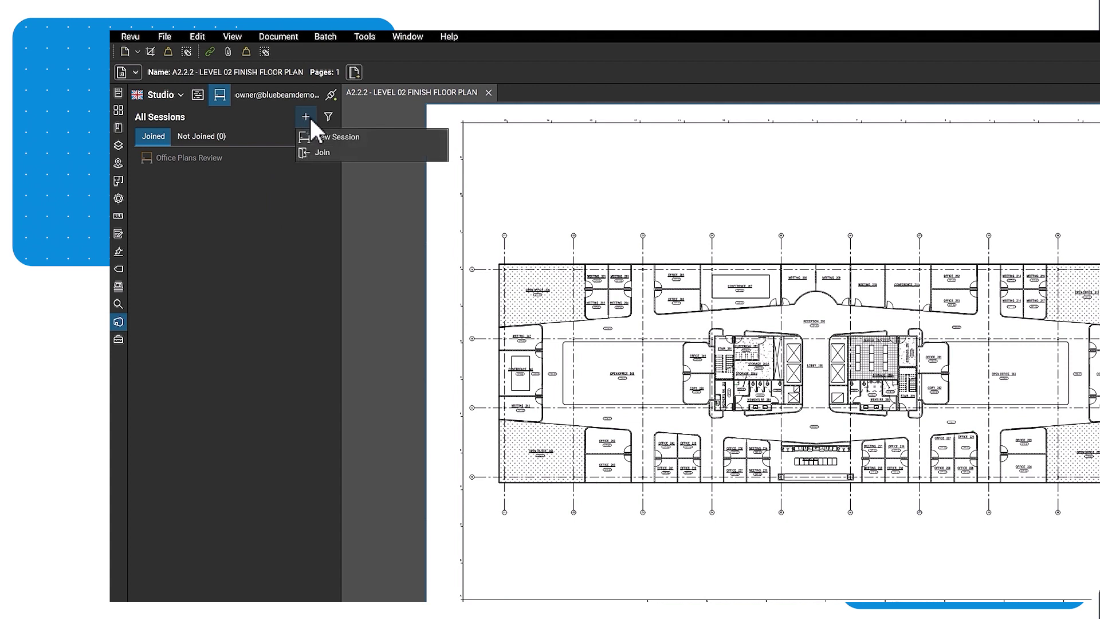
{"action": "left_click", "coordinate": [325, 137]}
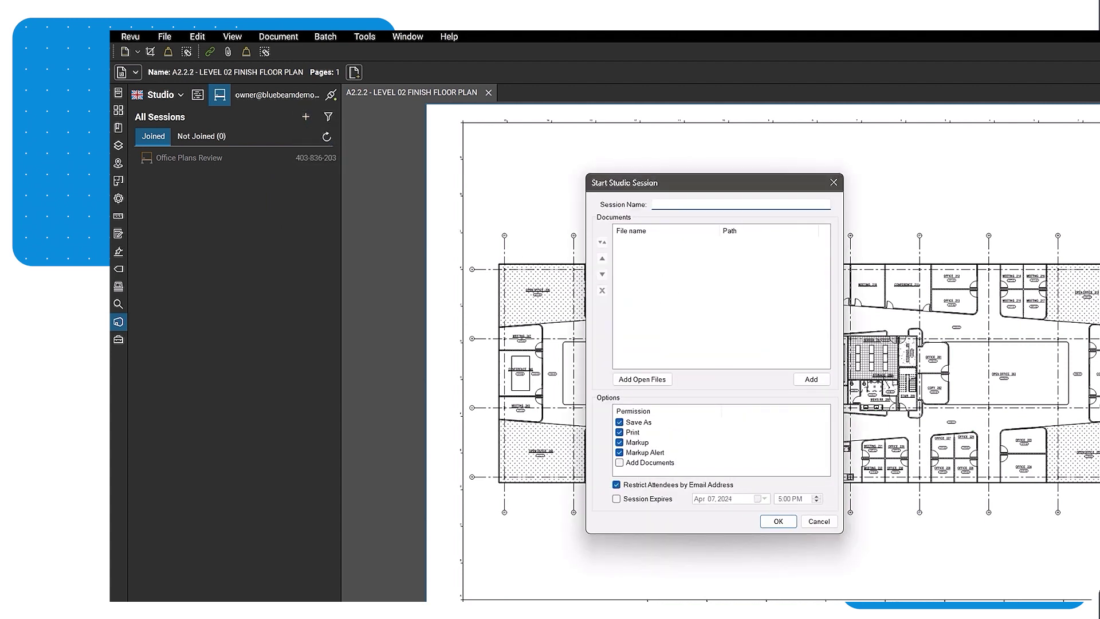
{"action": "type", "text": "Office Plans Review"}
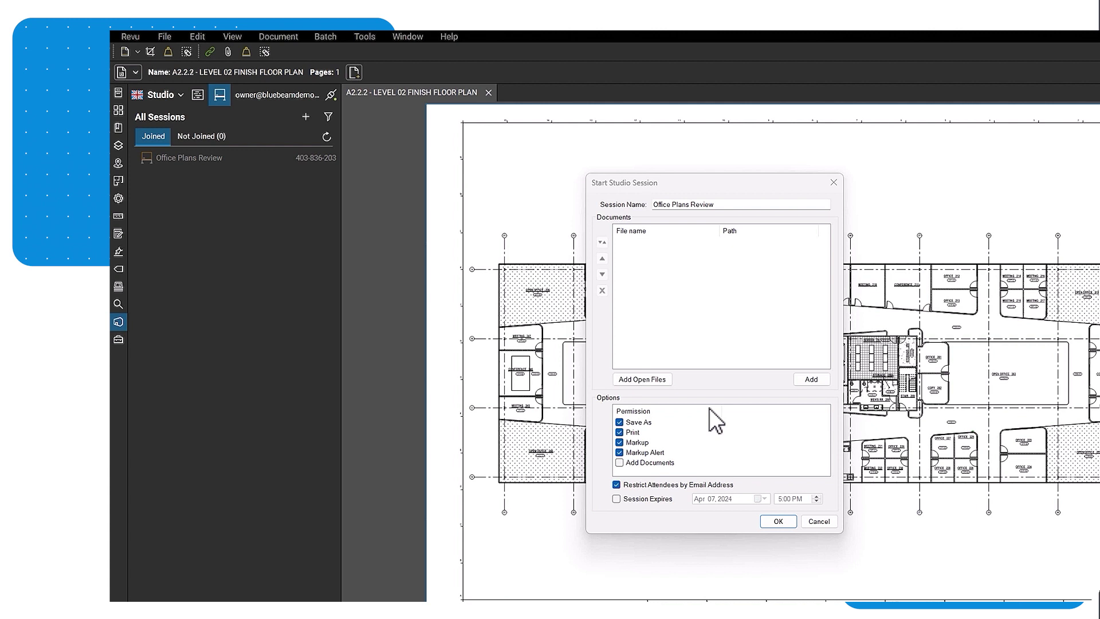
{"action": "left_click", "coordinate": [622, 462]}
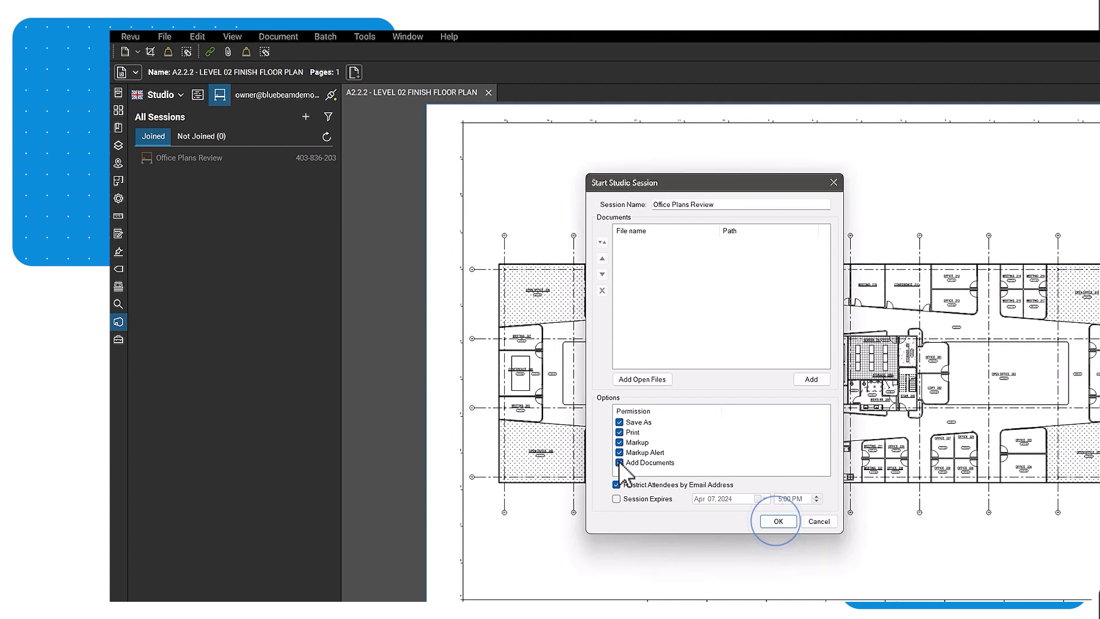
{"action": "left_click", "coordinate": [778, 521]}
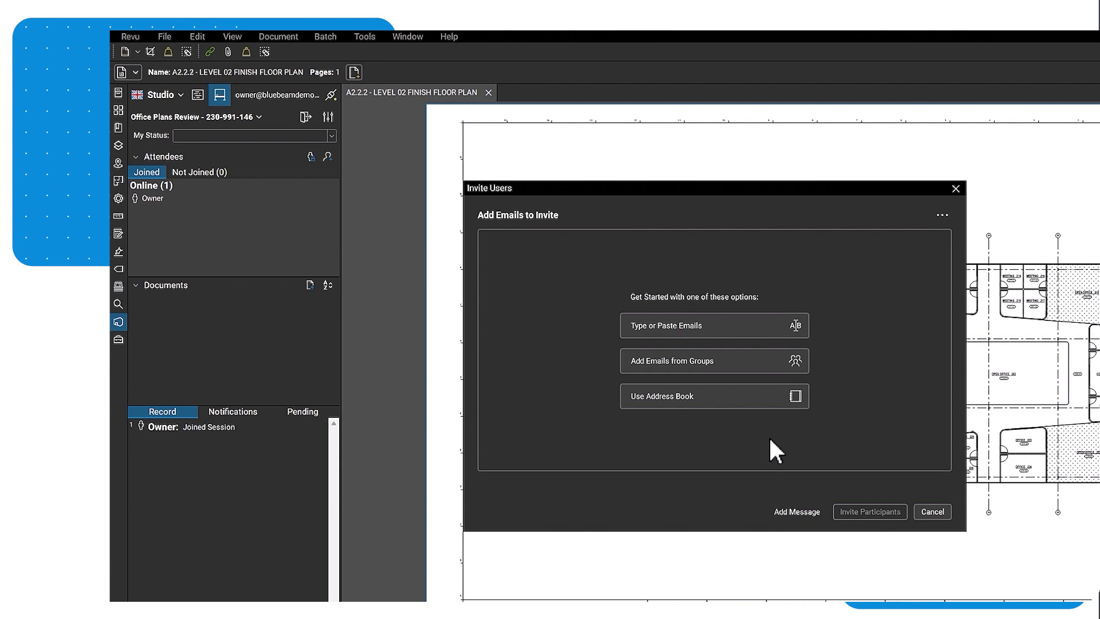
Enter the architect's e-mail address, include it, and send the session invitation.
{"action": "left_click", "coordinate": [702, 326]}
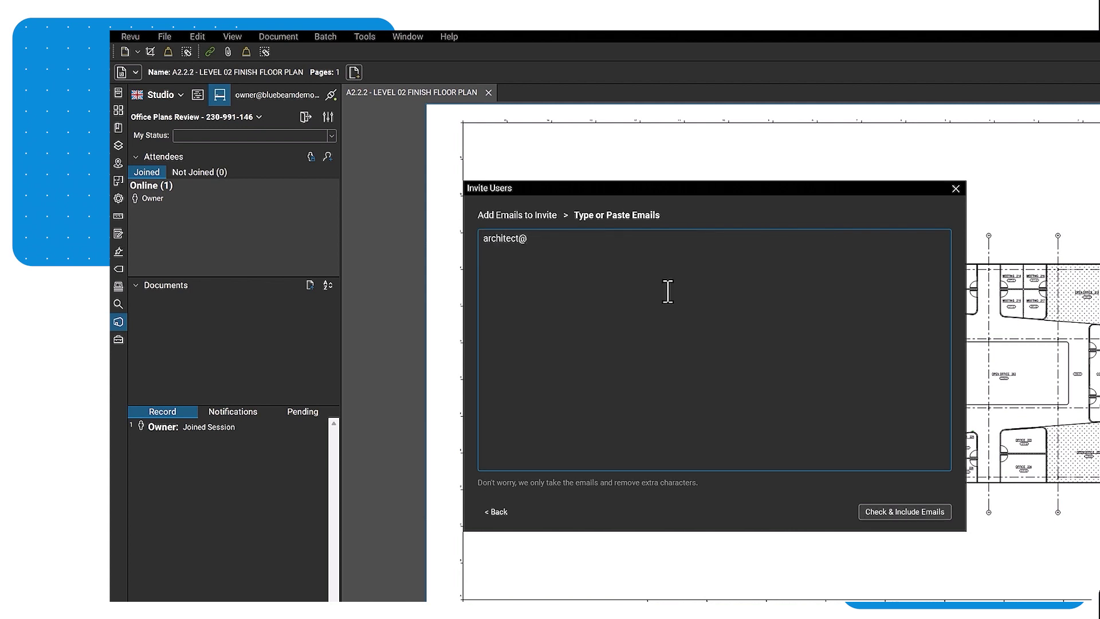
{"action": "left_click", "coordinate": [906, 510]}
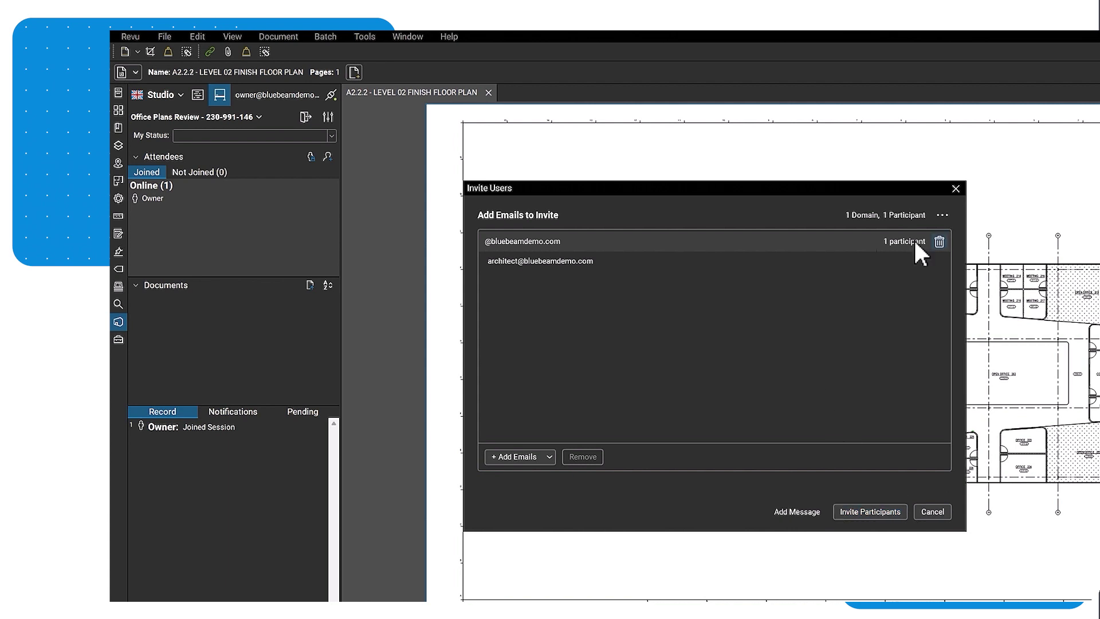
{"action": "left_click", "coordinate": [673, 260]}
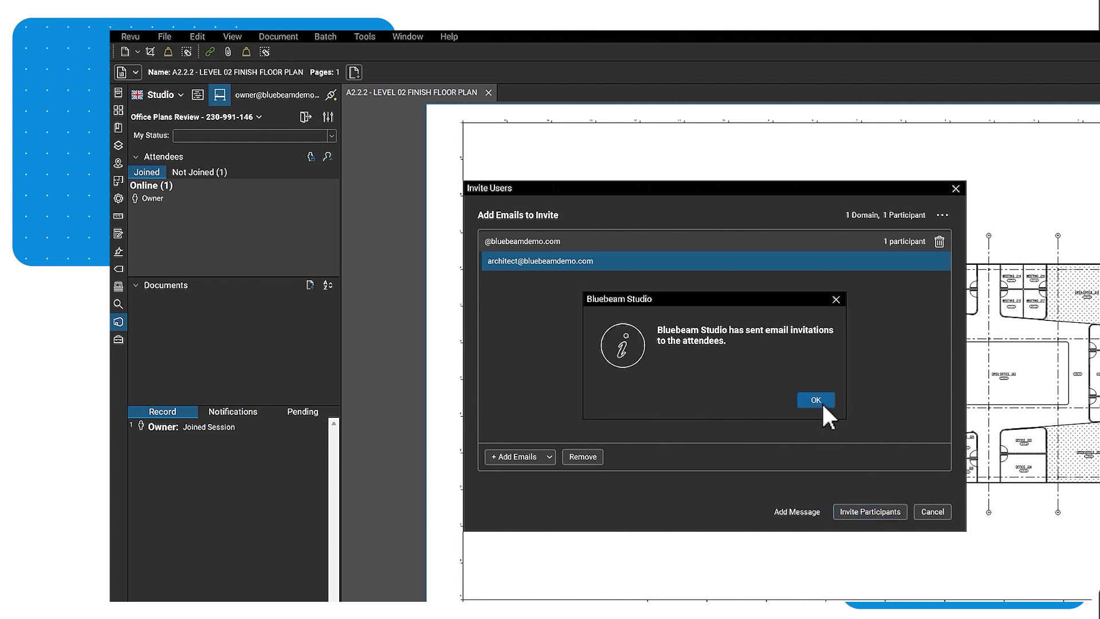
{"action": "left_click", "coordinate": [823, 403]}
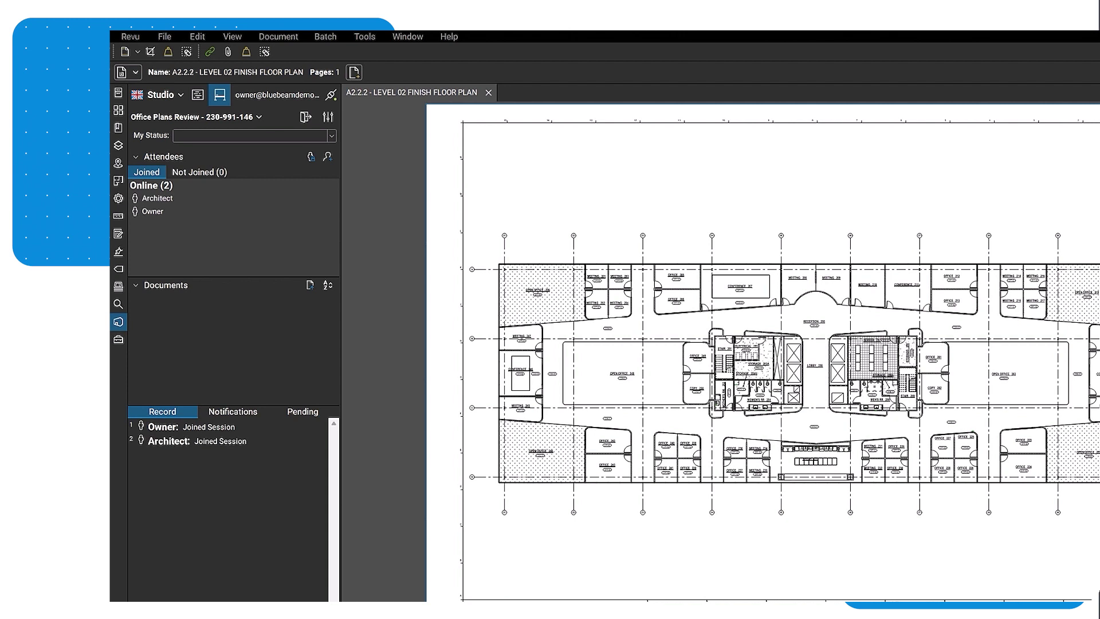
Open the Office Plans Review session settings once the Architect is online.
{"action": "left_click", "coordinate": [328, 117]}
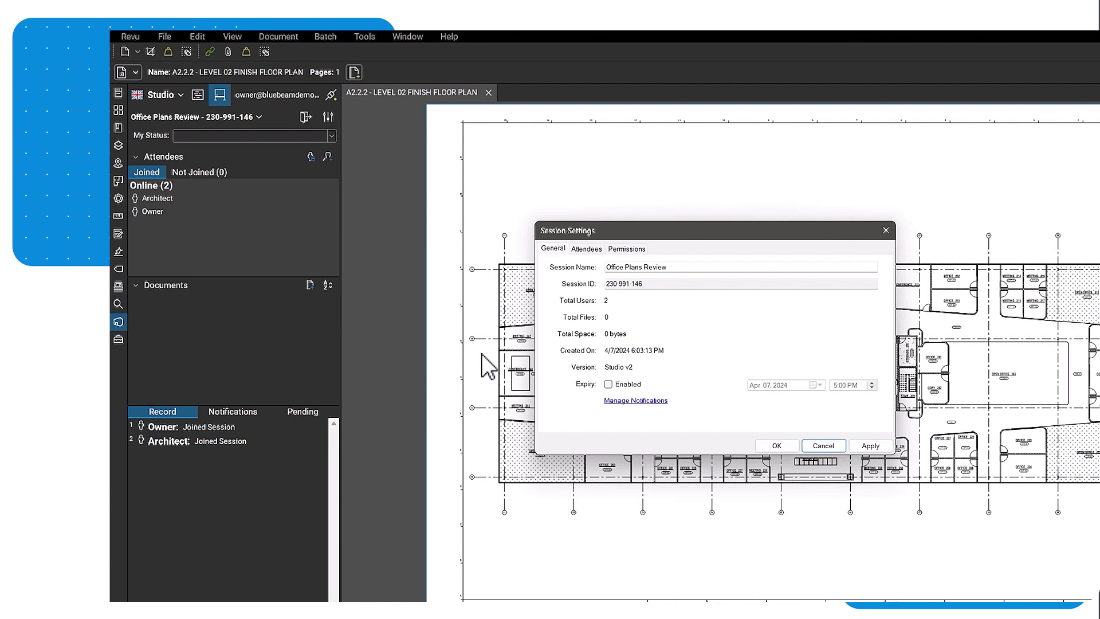
Go to the session's Permissions and open Group Membership Management.
{"action": "left_click", "coordinate": [627, 249]}
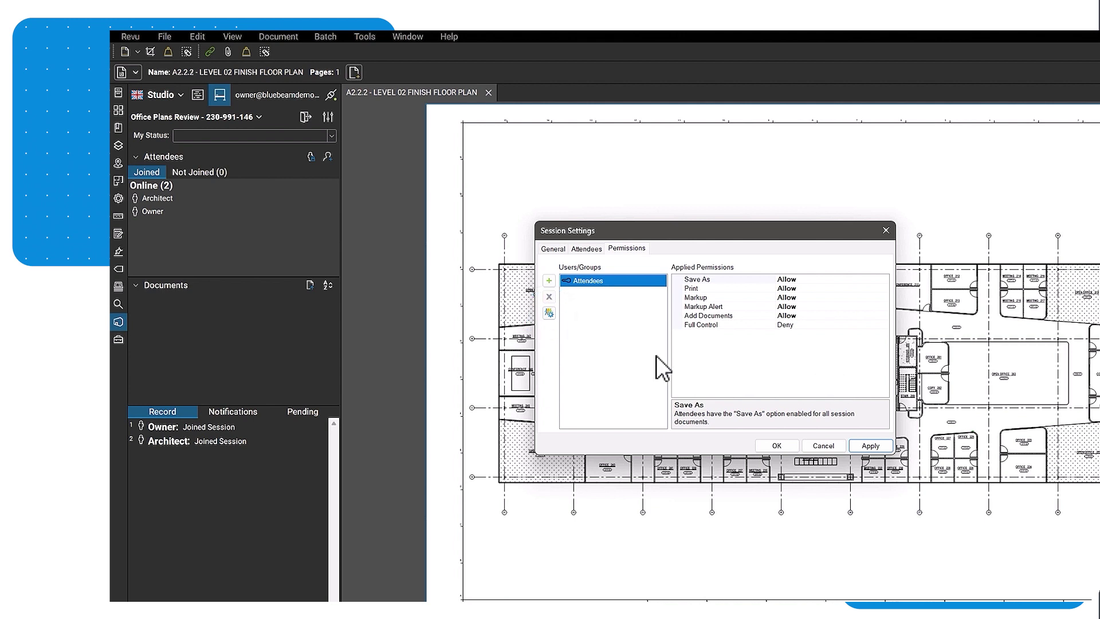
{"action": "left_click", "coordinate": [548, 313]}
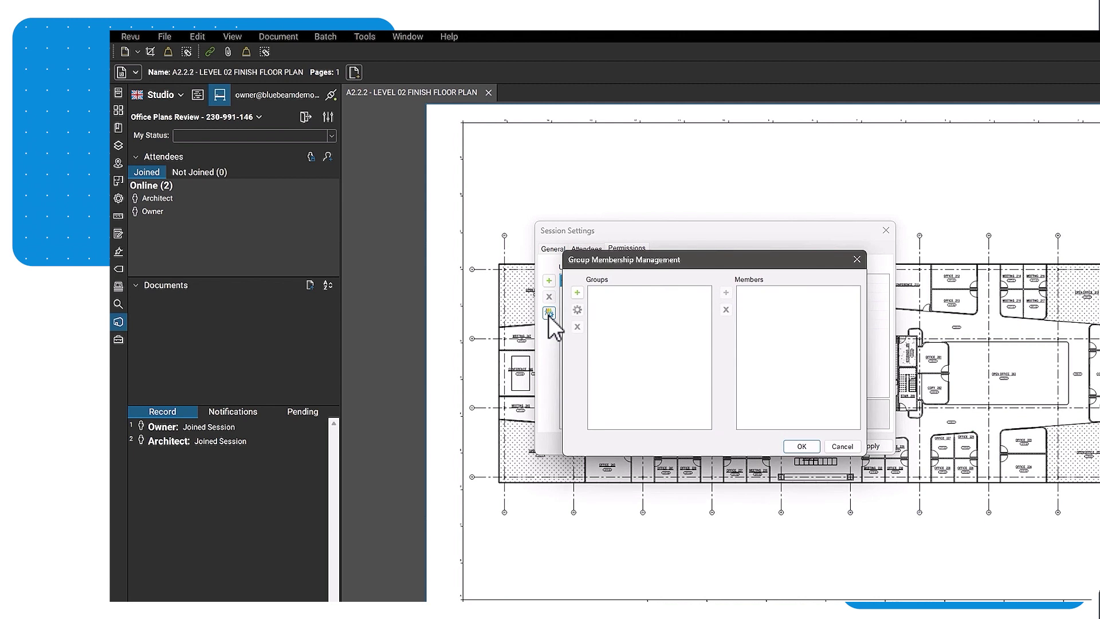
Check the Architects group's member, then close Group Membership Management.
{"action": "left_click", "coordinate": [630, 293]}
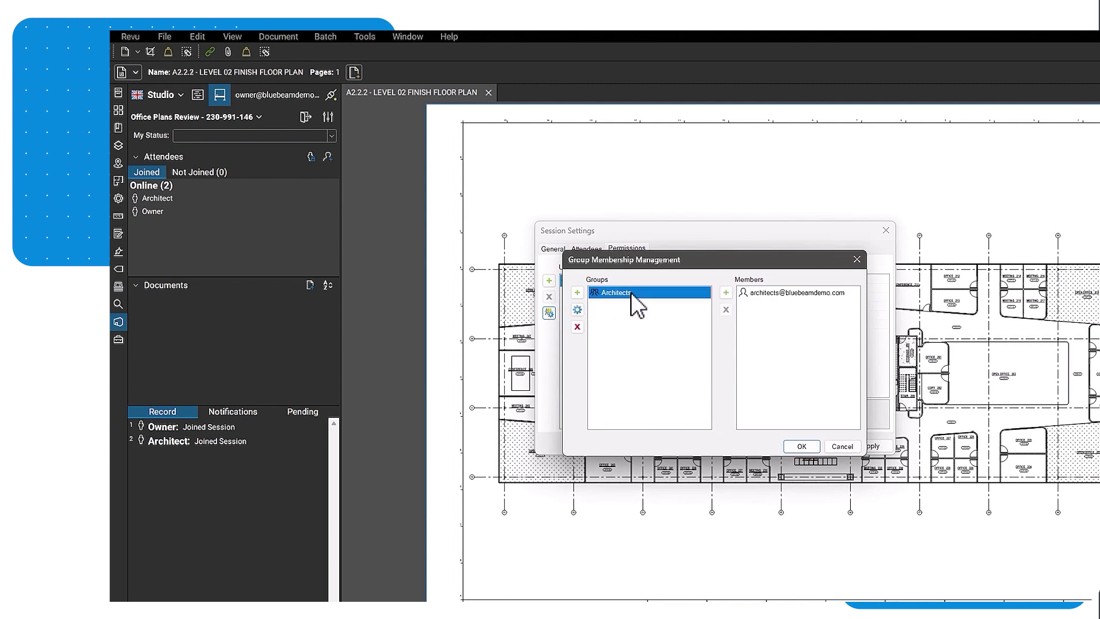
{"action": "left_click", "coordinate": [781, 295]}
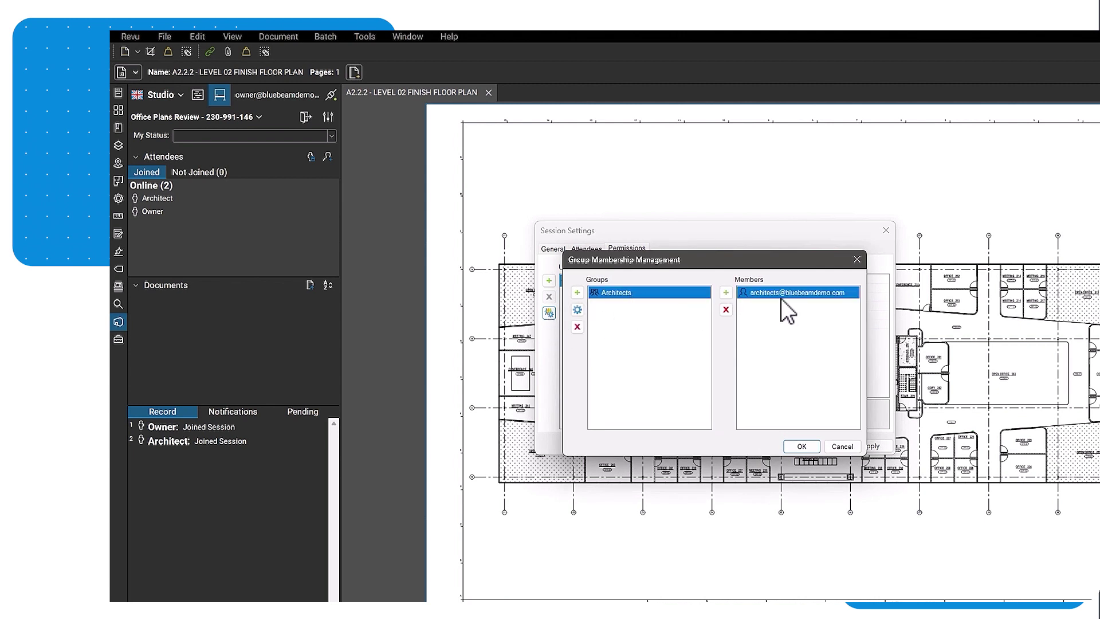
{"action": "left_click", "coordinate": [802, 446]}
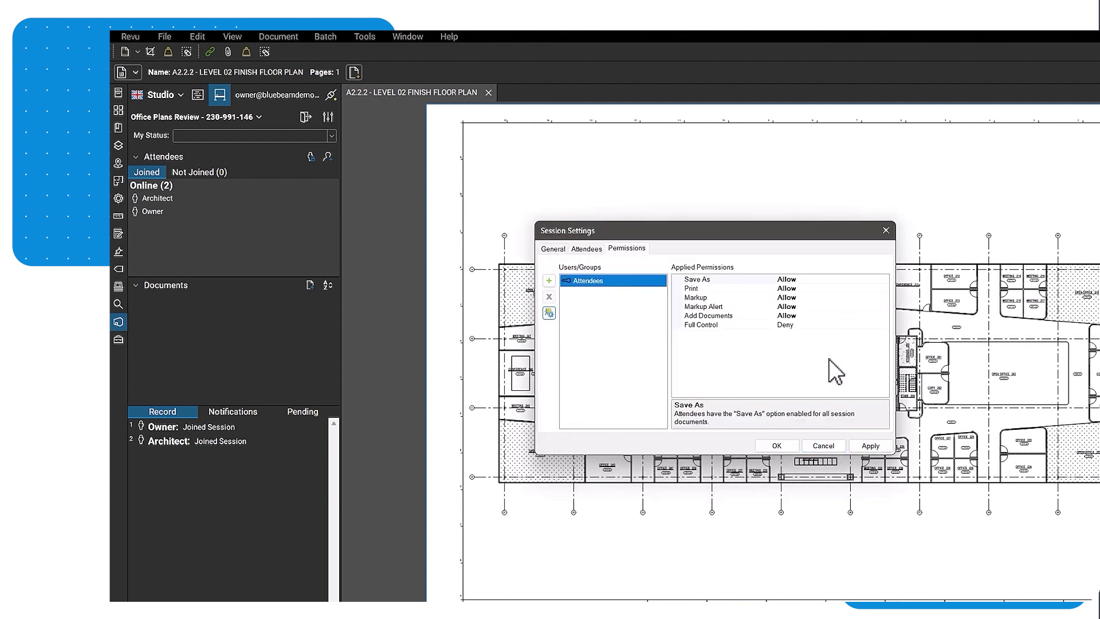
Set Full Control to Allow for Attendees, then apply and confirm the session settings.
{"action": "left_click", "coordinate": [831, 325]}
{"action": "left_click", "coordinate": [884, 324]}
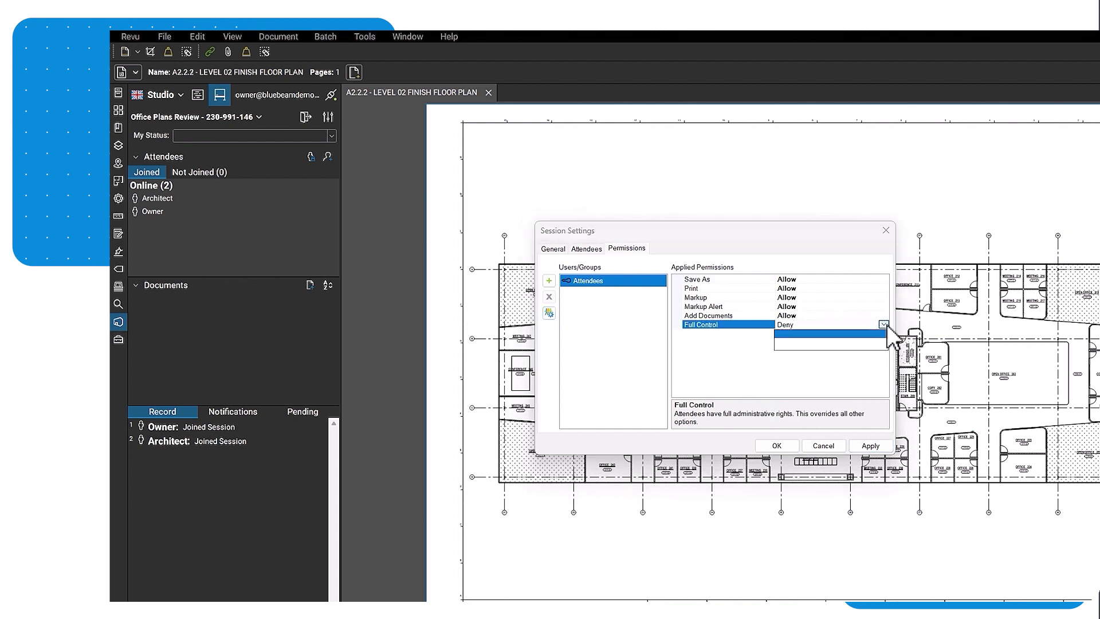
{"action": "left_click", "coordinate": [782, 343]}
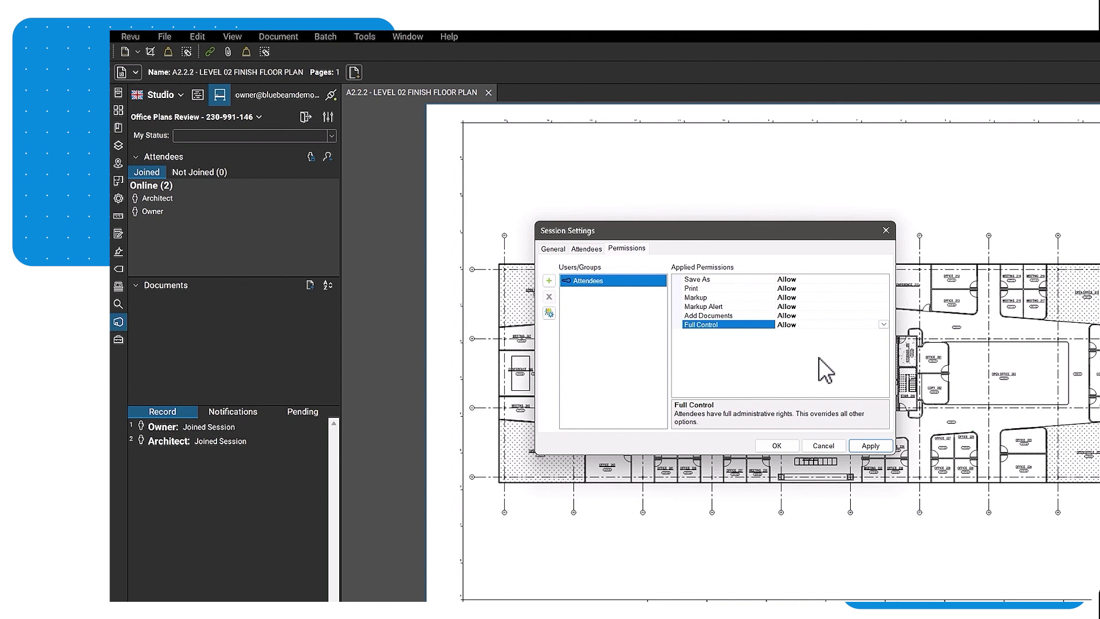
{"action": "left_click", "coordinate": [870, 446]}
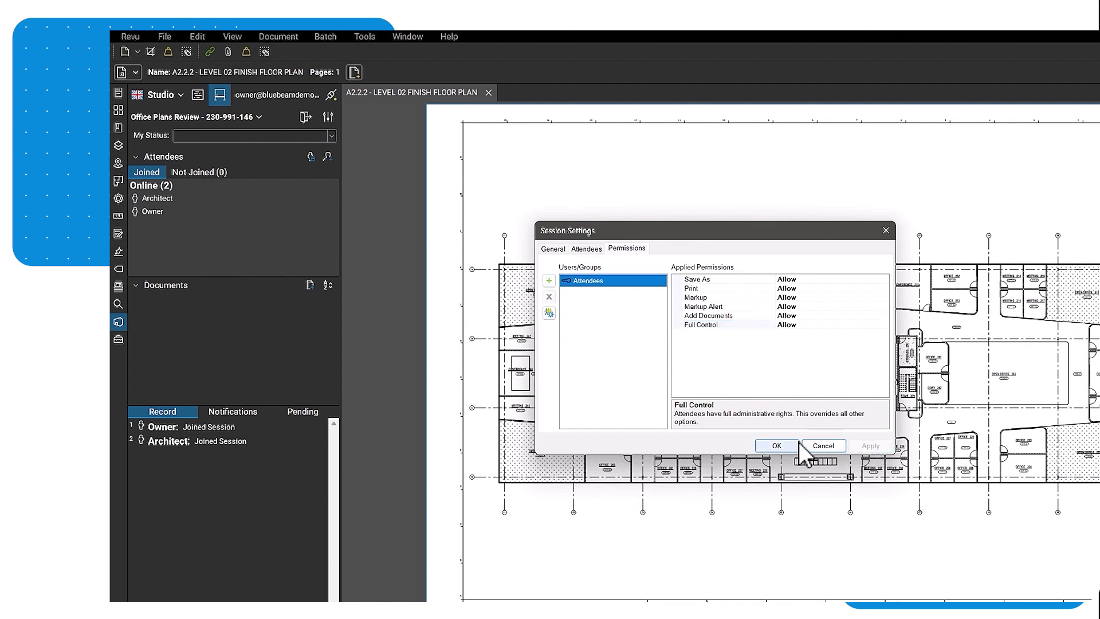
{"action": "left_click", "coordinate": [771, 446]}
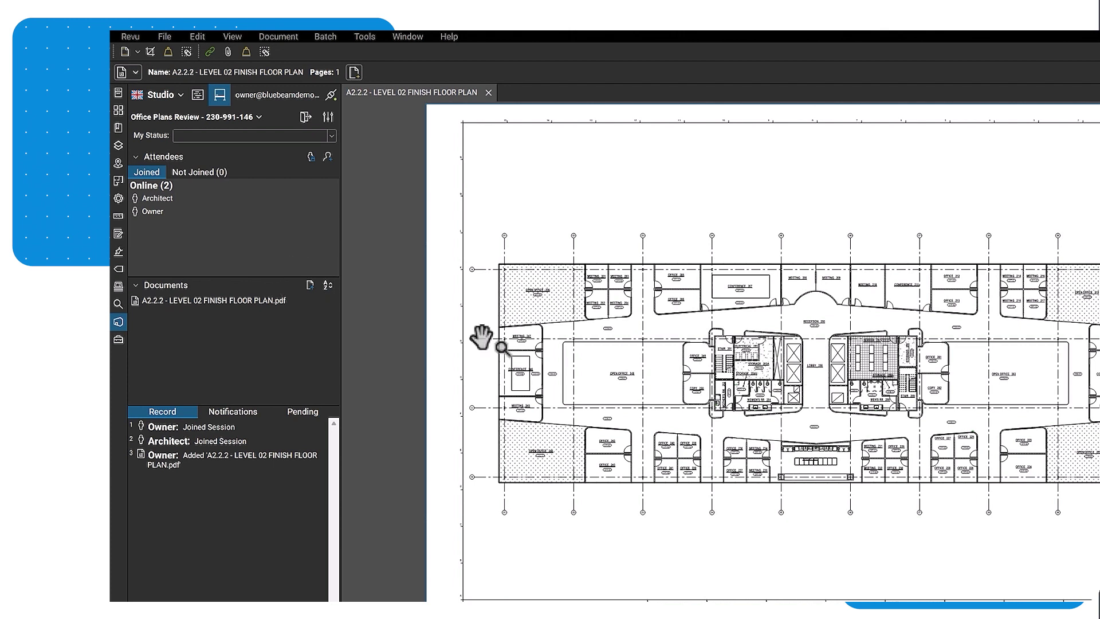
Add A2.2.3 - LEVEL 02 REFLECTED CEILING PLAN.pdf to the session documents.
{"action": "left_click", "coordinate": [310, 285]}
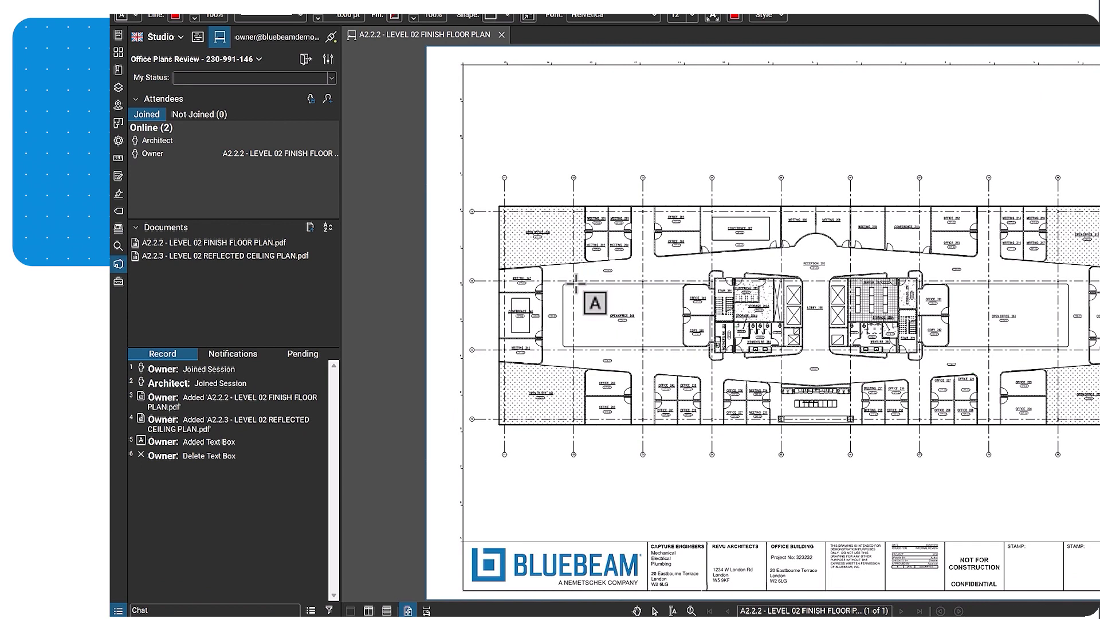
Draw a text box over the open office area and send the Architect an alert about it.
{"action": "left_click_drag", "start_coordinate": [574, 280], "coordinate": [629, 342]}
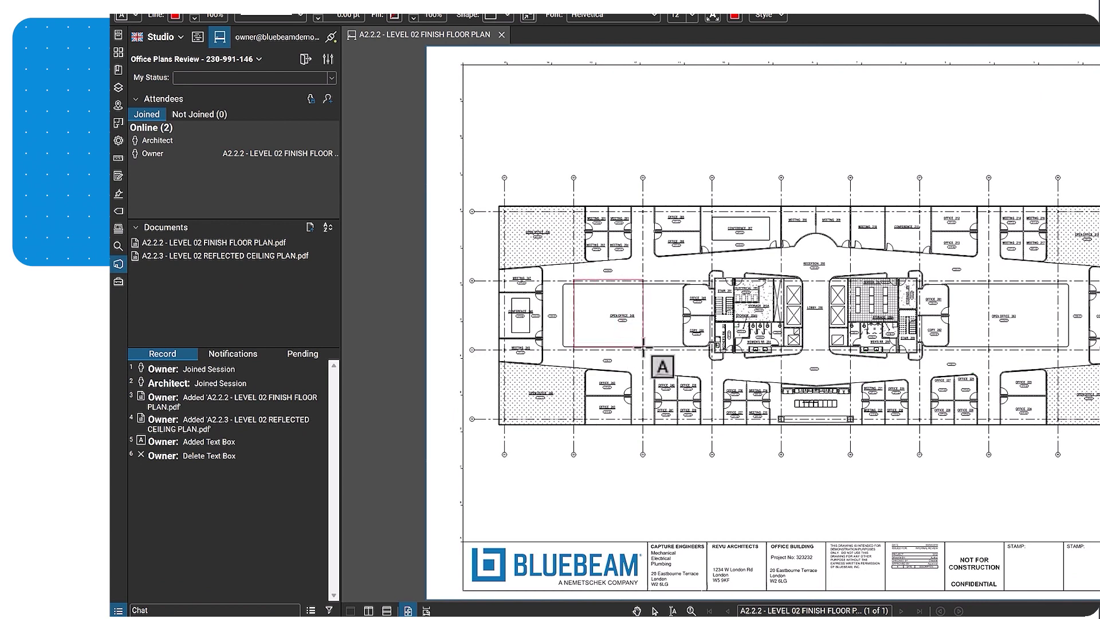
{"action": "left_click_drag", "start_coordinate": [643, 347], "coordinate": [643, 346]}
{"action": "right_click", "coordinate": [637, 330]}
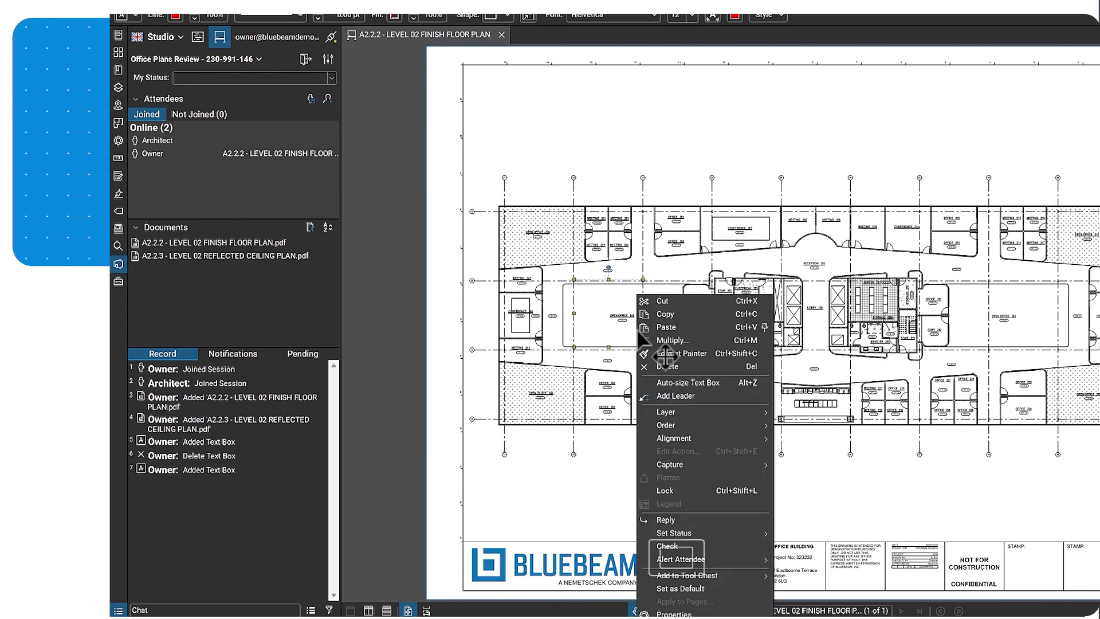
{"action": "mouse_move", "coordinate": [751, 558]}
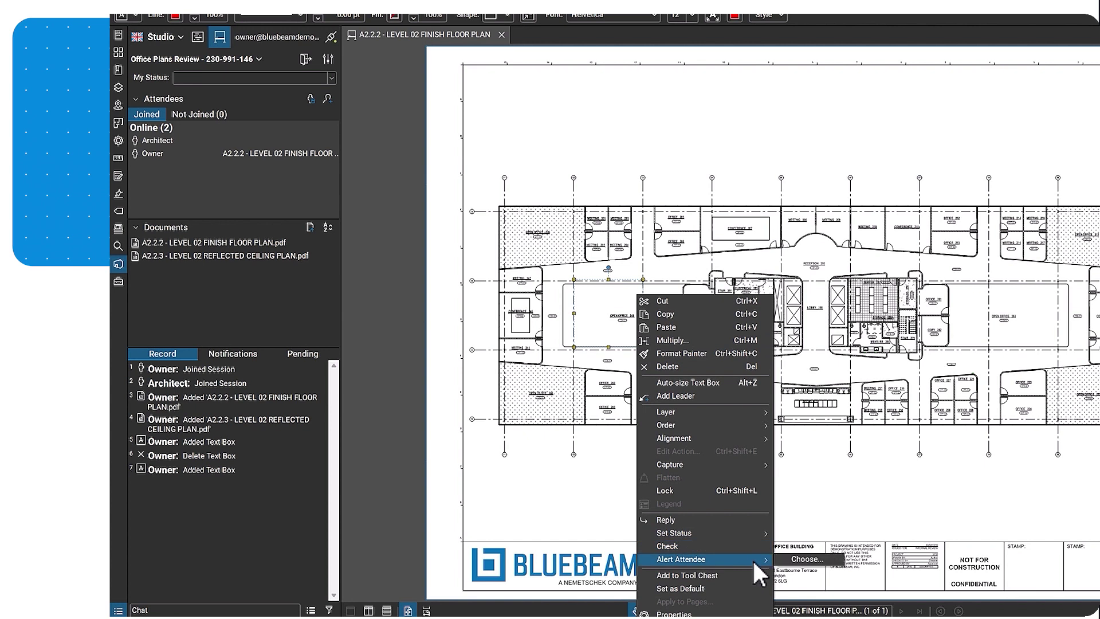
{"action": "left_click", "coordinate": [808, 559]}
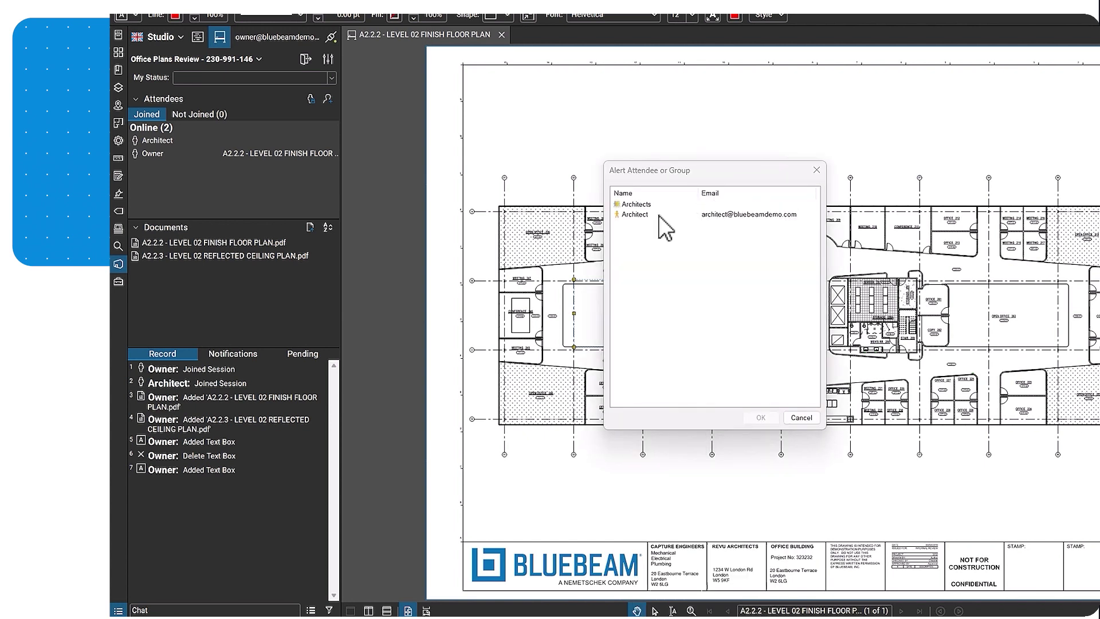
{"action": "left_click", "coordinate": [659, 215]}
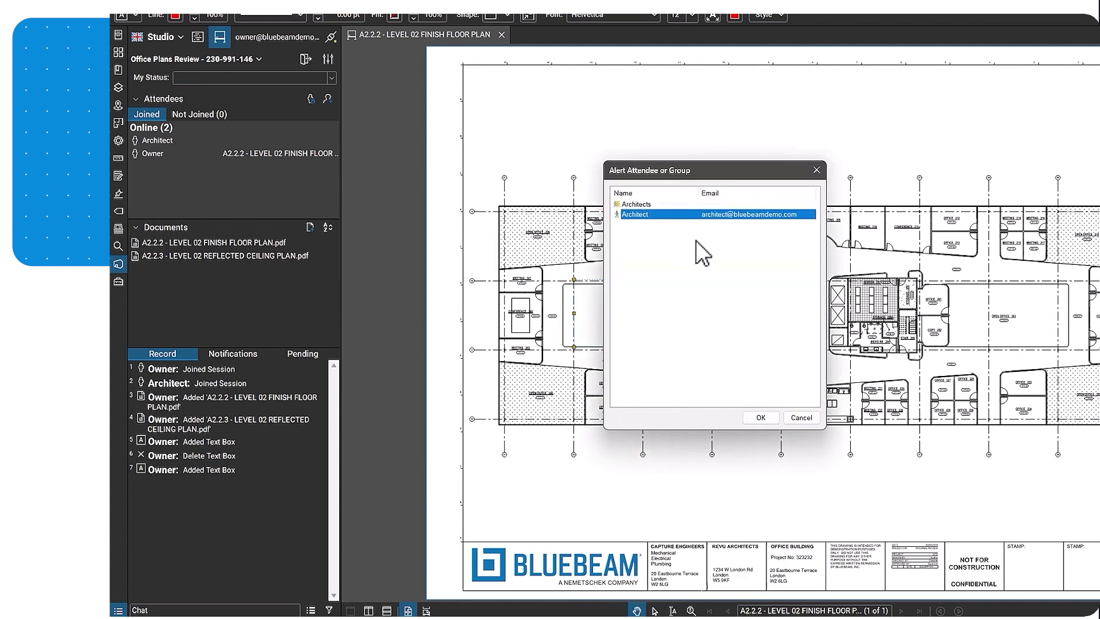
{"action": "left_click", "coordinate": [772, 419]}
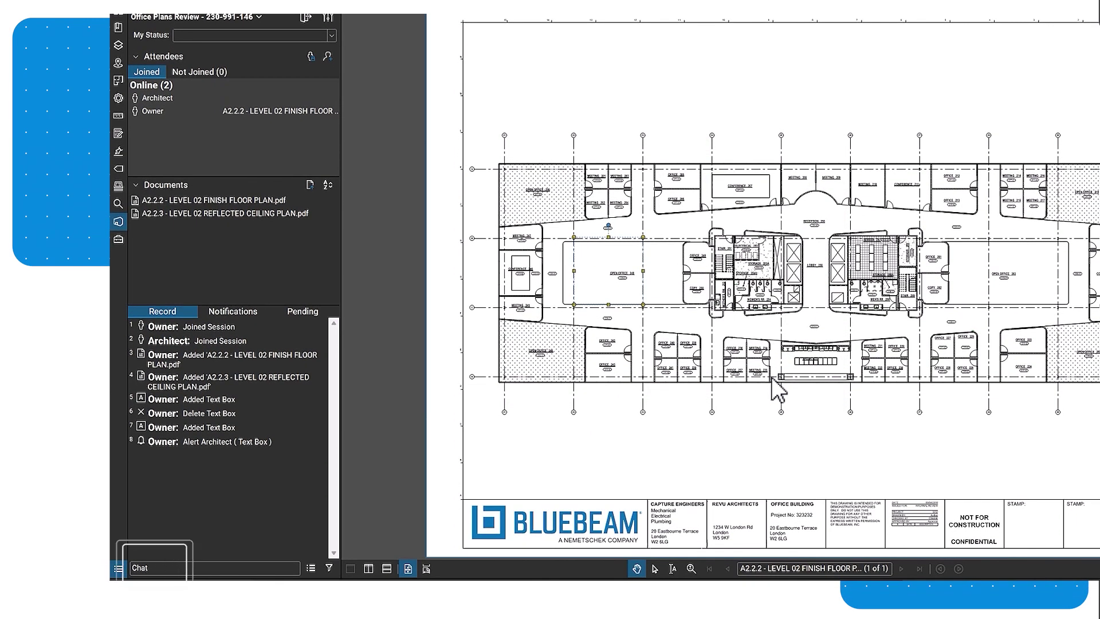
{"action": "left_click", "coordinate": [329, 568]}
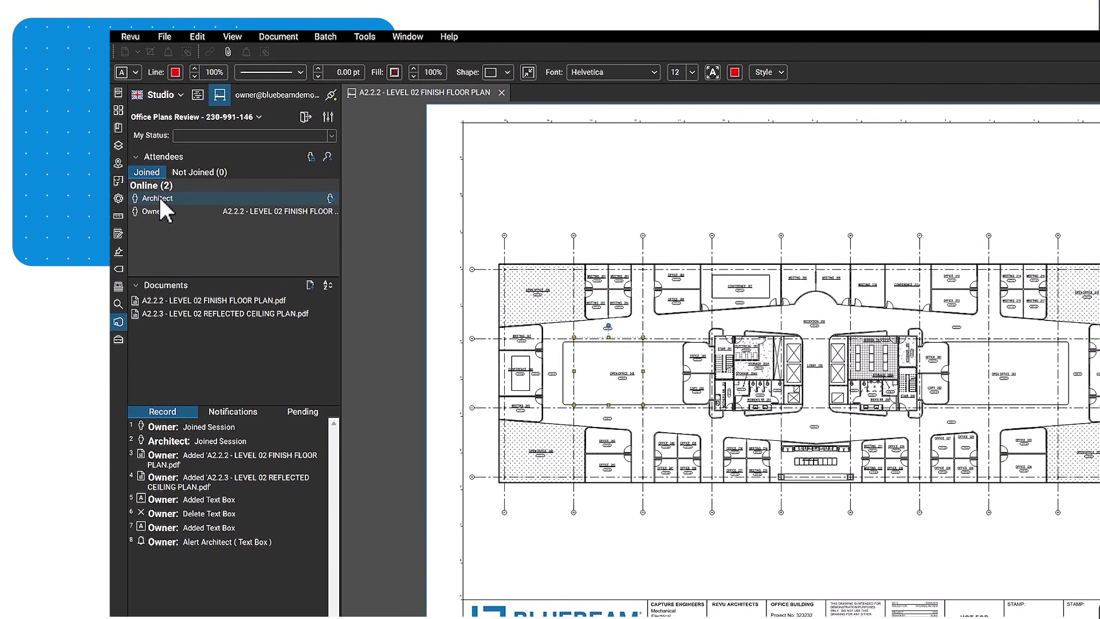
Follow the Architect attendee from the Attendees list.
{"action": "right_click", "coordinate": [160, 197]}
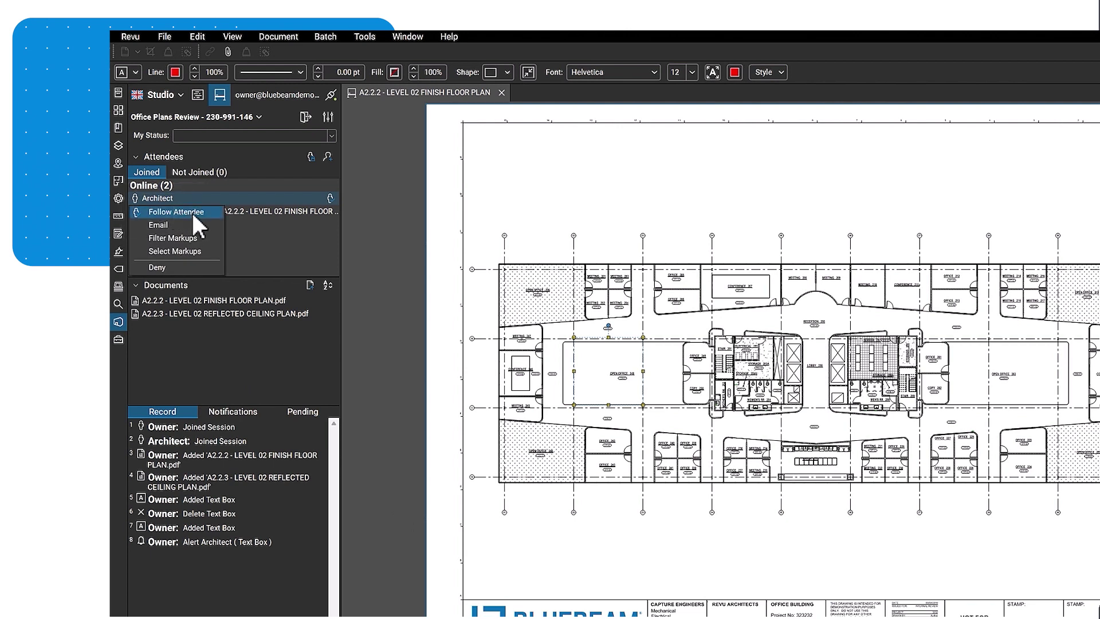
{"action": "left_click", "coordinate": [176, 211]}
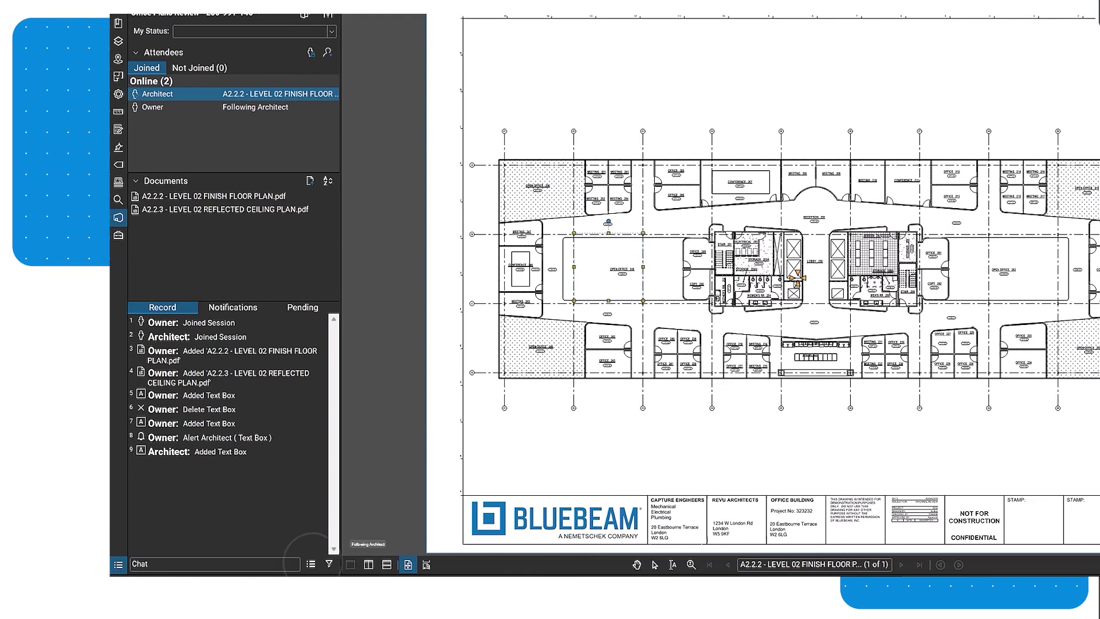
Generate a Letter Landscape Record Summary session report titled 'Office Plans Review'.
{"action": "left_click", "coordinate": [311, 564]}
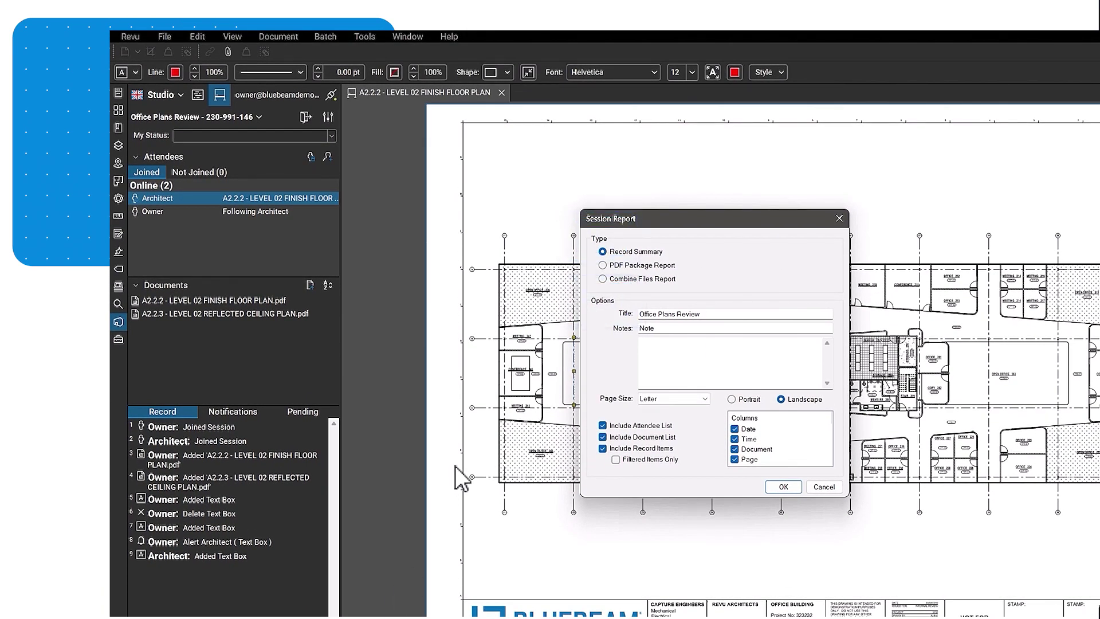
{"action": "left_click", "coordinate": [783, 487]}
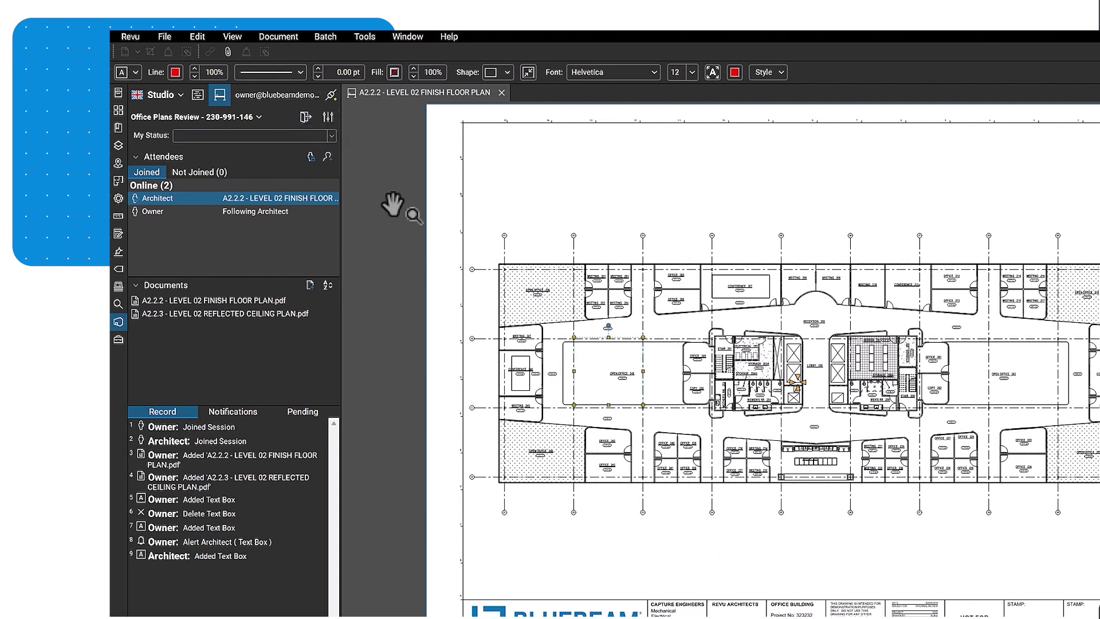
Finish the Office Plans Review session with Save In Folder and Generate Report enabled.
{"action": "left_click", "coordinate": [256, 119]}
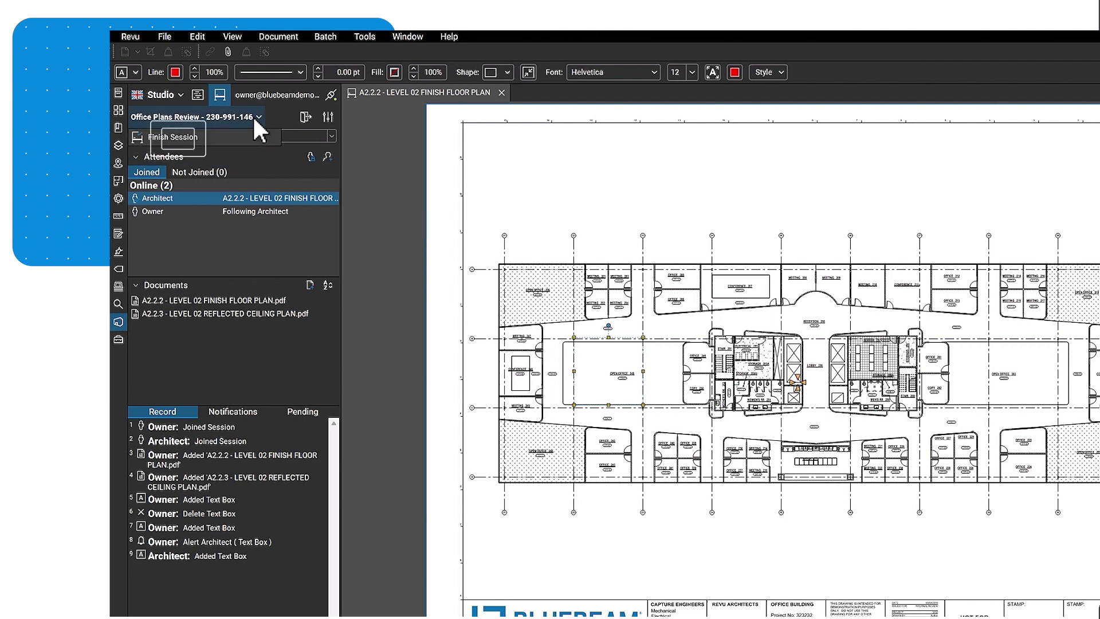
{"action": "left_click", "coordinate": [224, 137]}
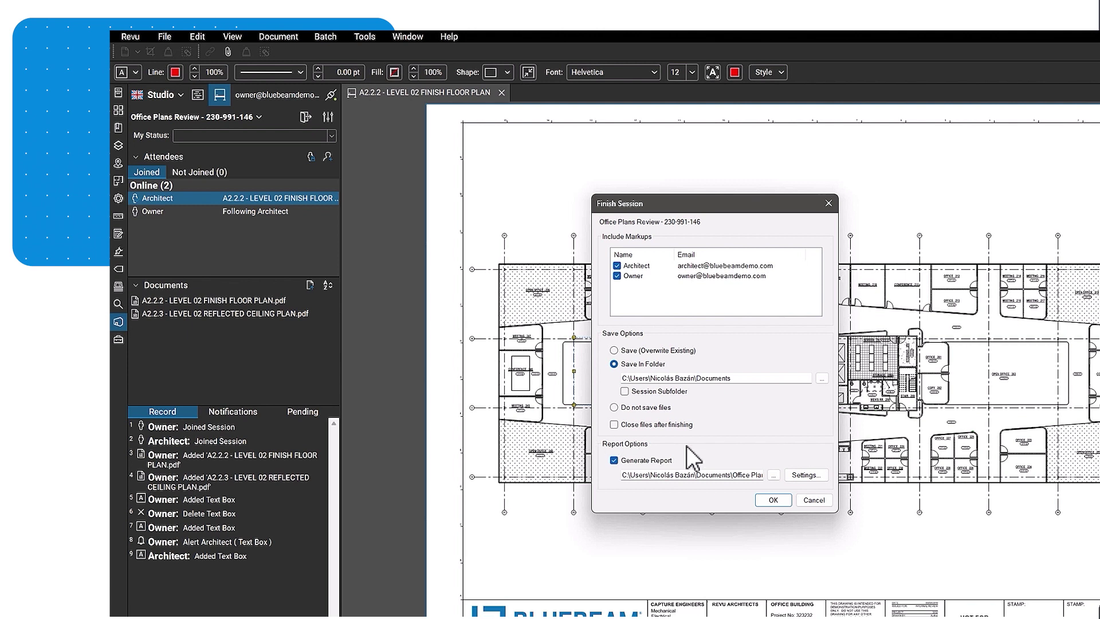
{"action": "left_click", "coordinate": [773, 500]}
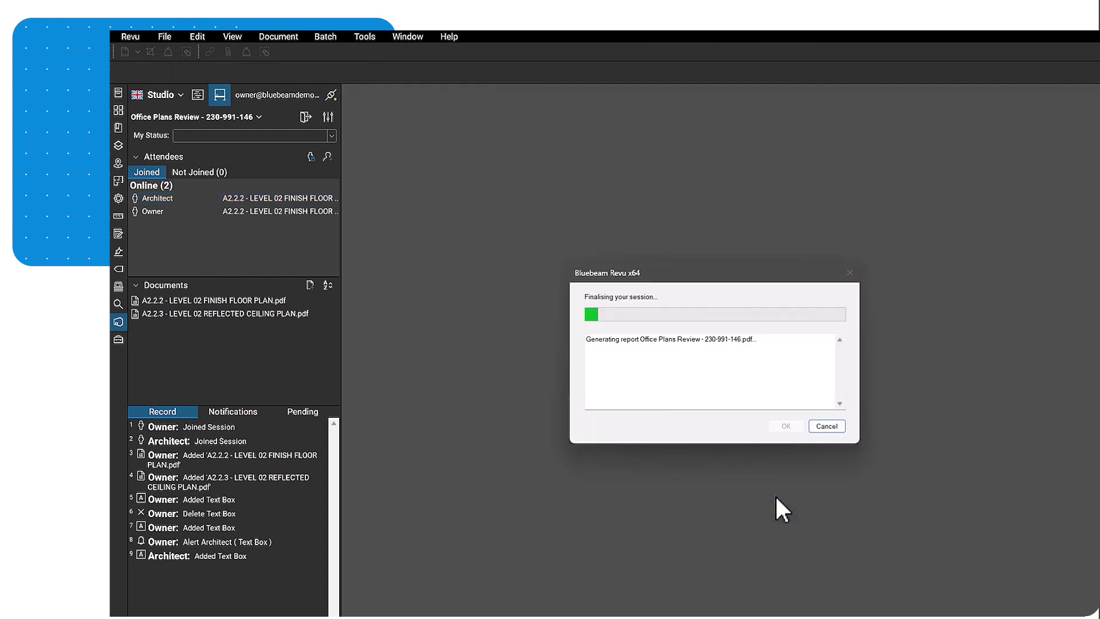